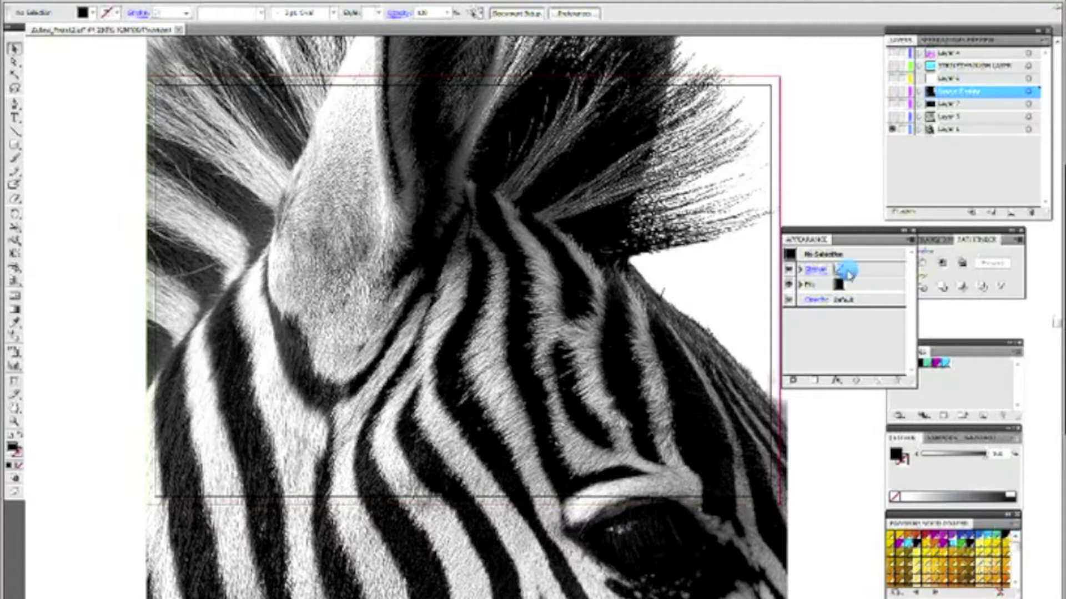
Step: Show the PRINT BOLD logo layer, select the zebra photo, and browse the Live Trace presets
click(895, 53)
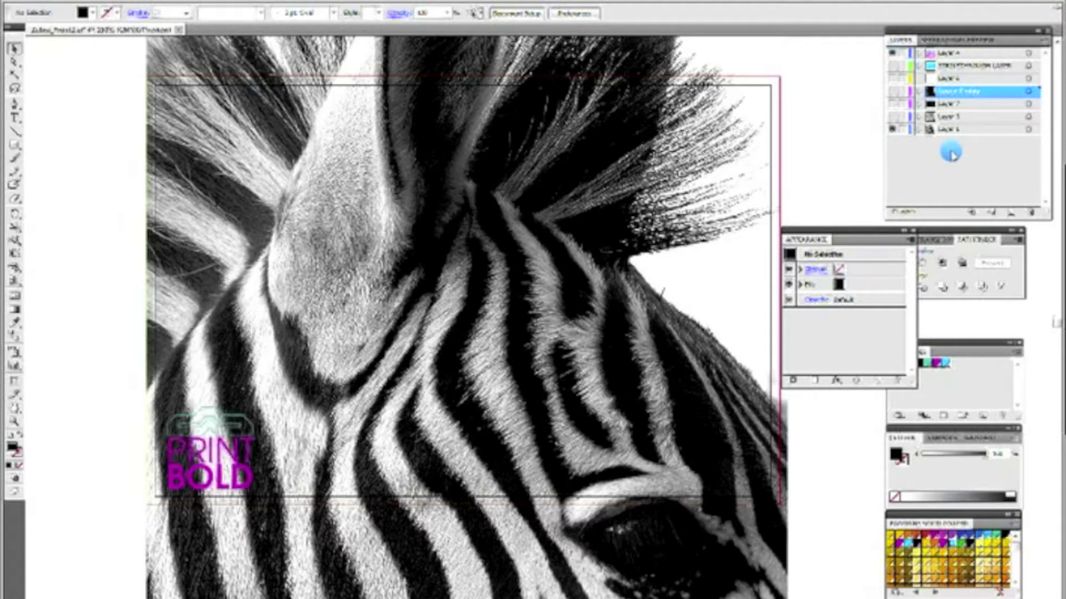
click(979, 130)
click(490, 542)
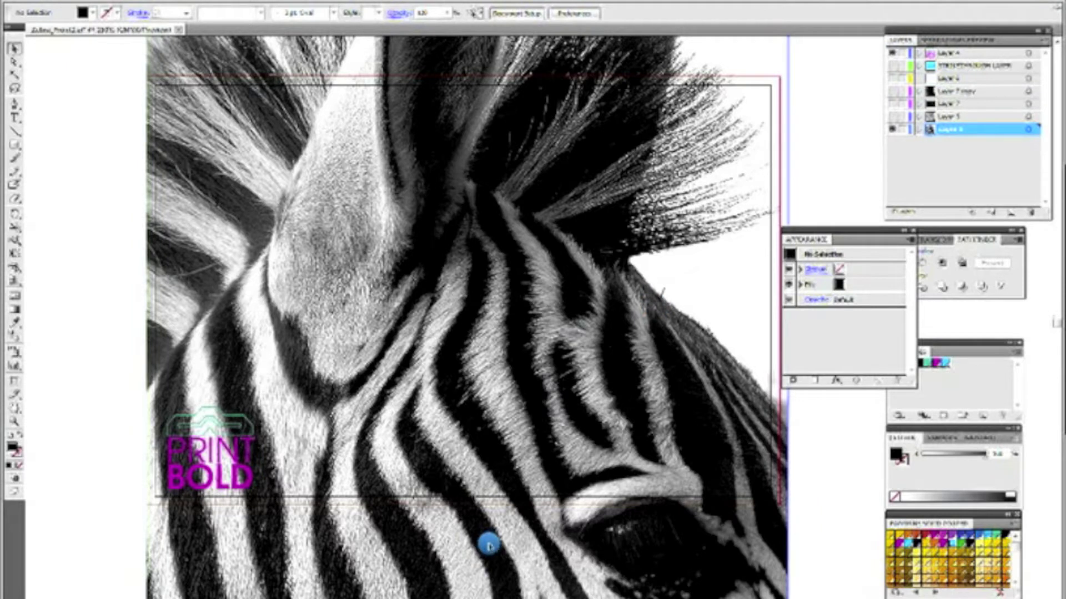
click(490, 543)
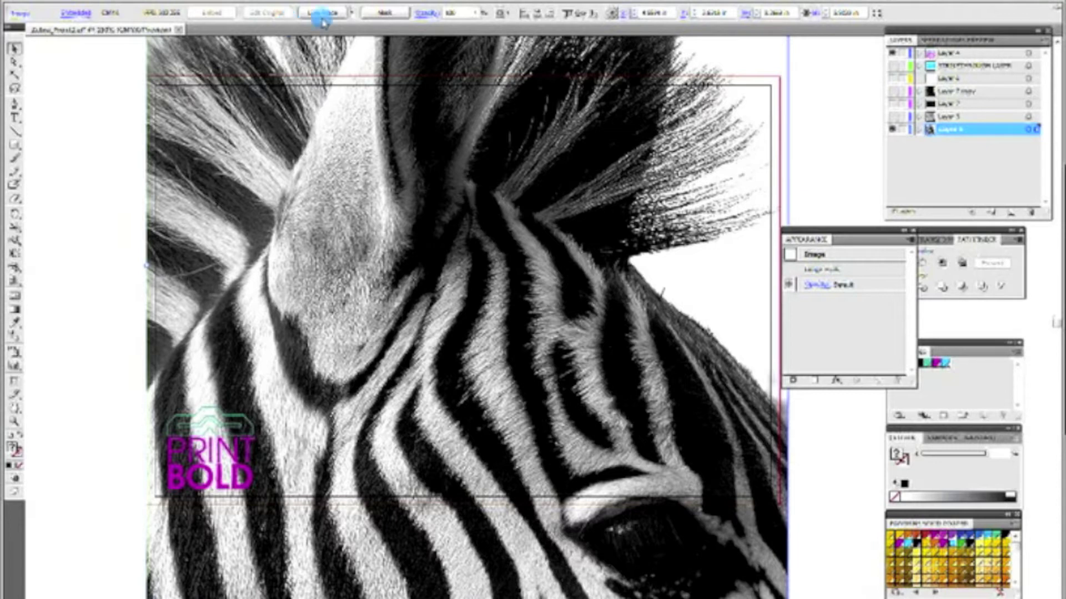
click(354, 13)
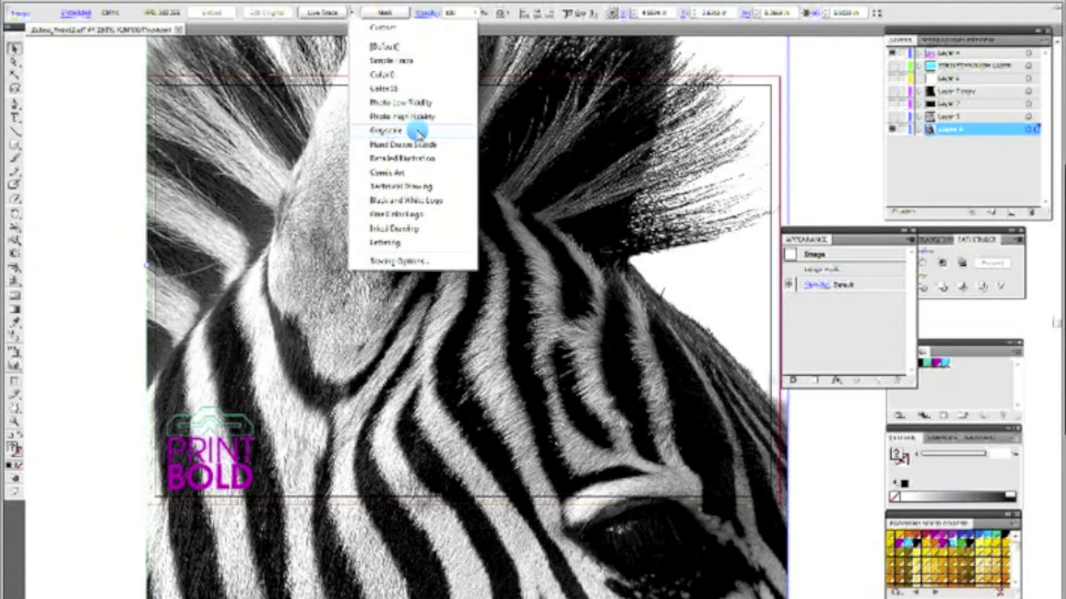
click(833, 102)
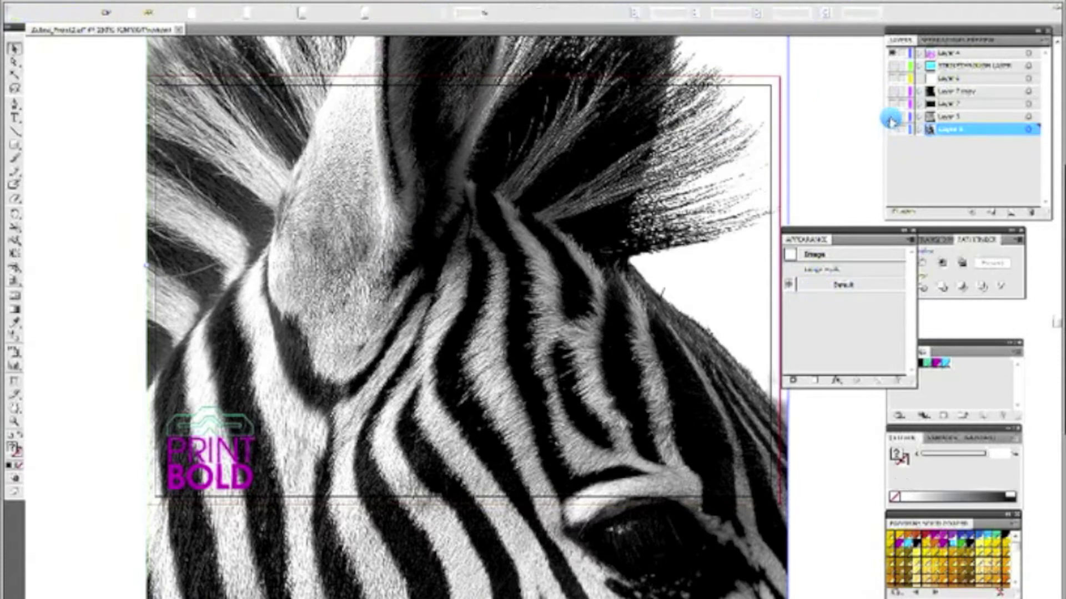
Step: Hide the zebra photo layer, turn on traced Layer 5, and select its artwork
click(891, 130)
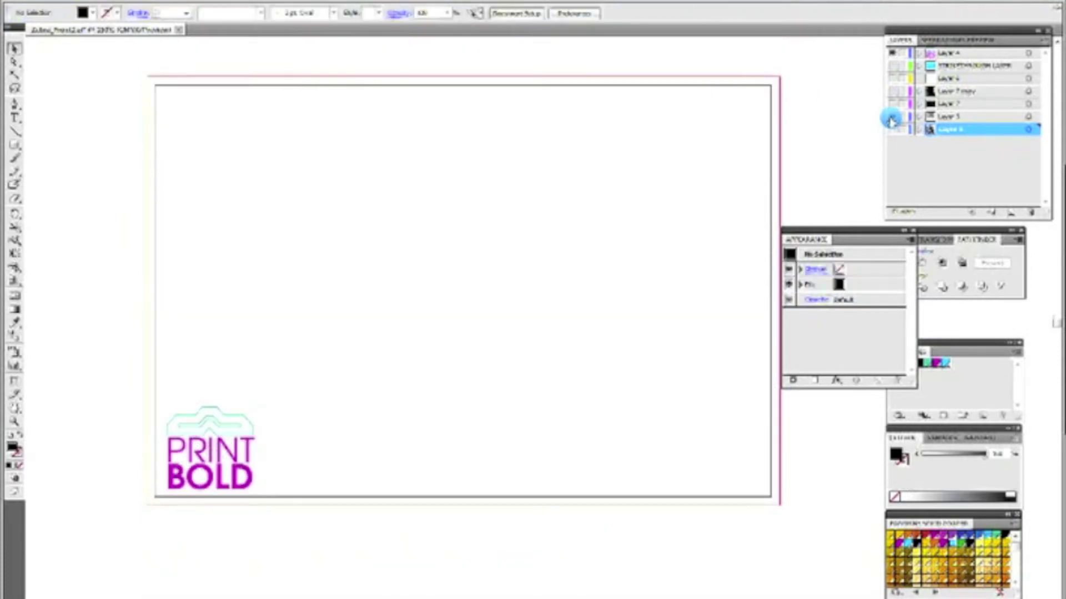
click(892, 120)
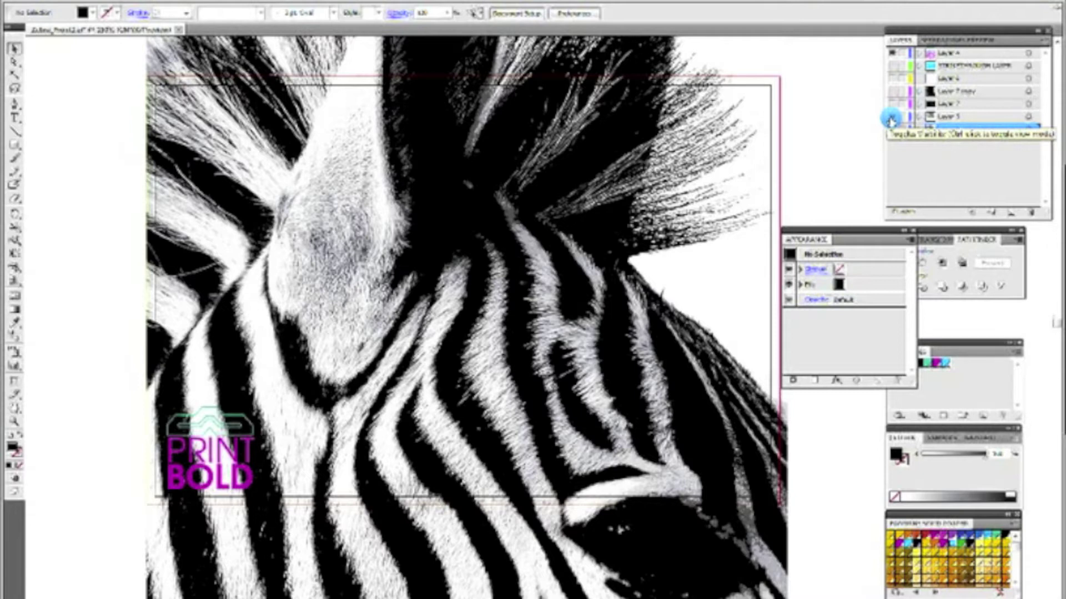
click(892, 119)
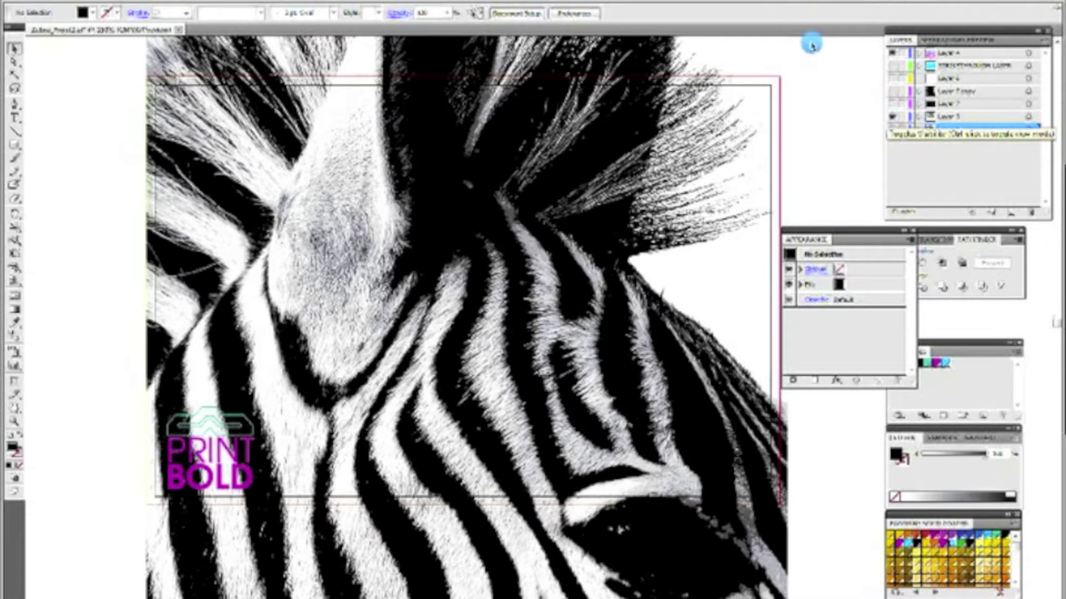
click(437, 225)
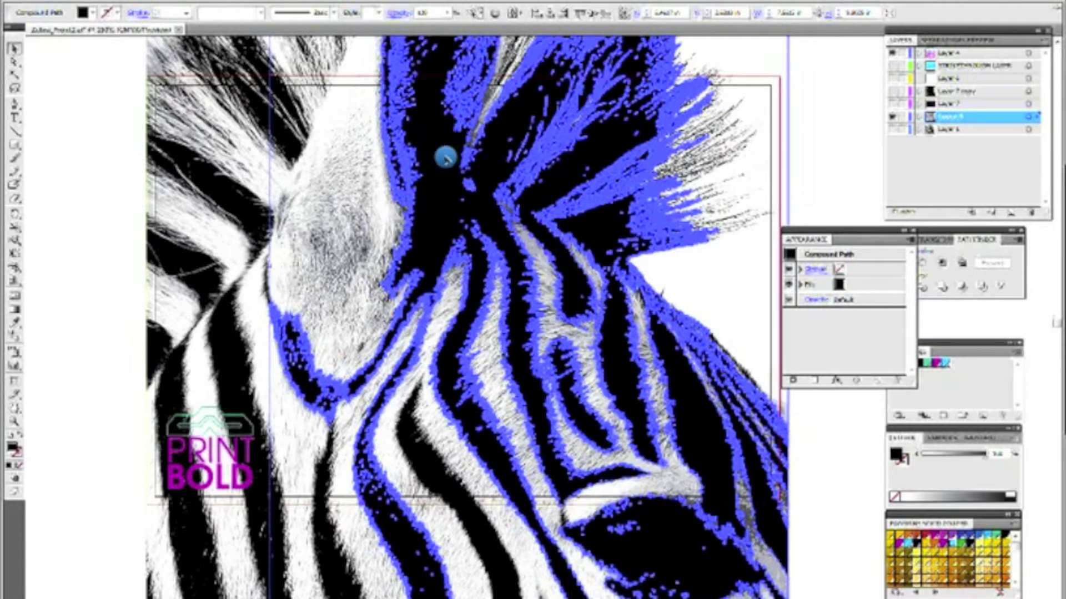
Step: Select all black-filled zebra shapes with Same Fill Color and switch the visible traced layer
click(146, 2)
mouse_move(167, 113)
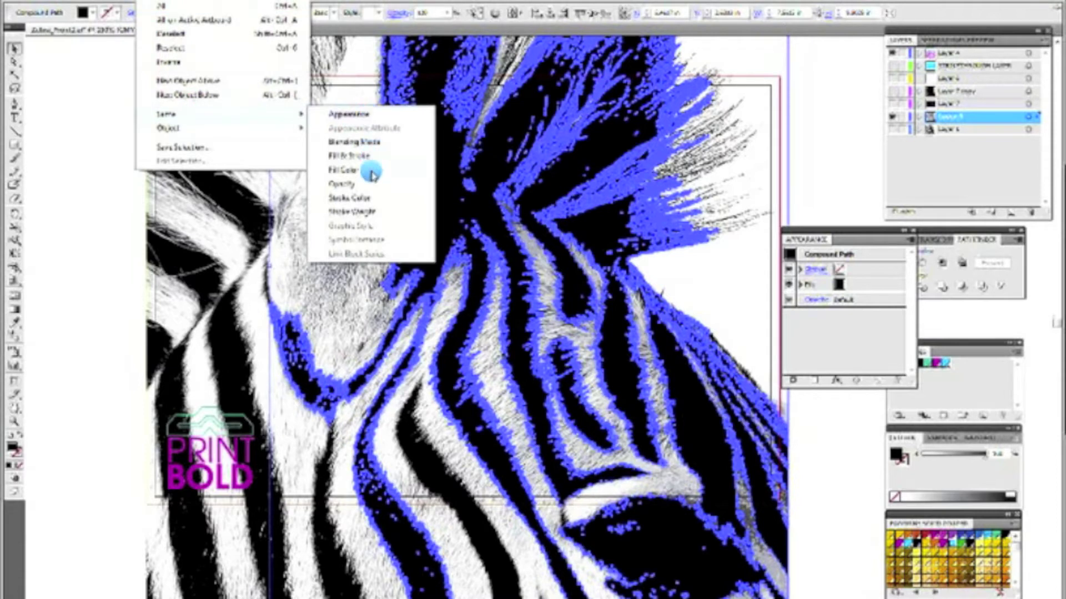
click(302, 133)
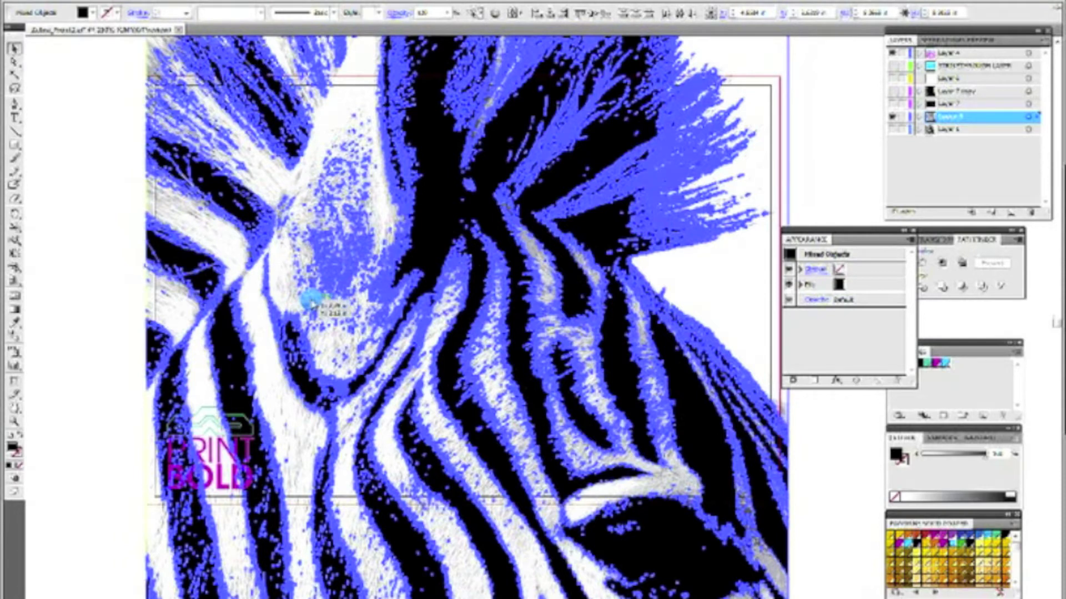
click(892, 90)
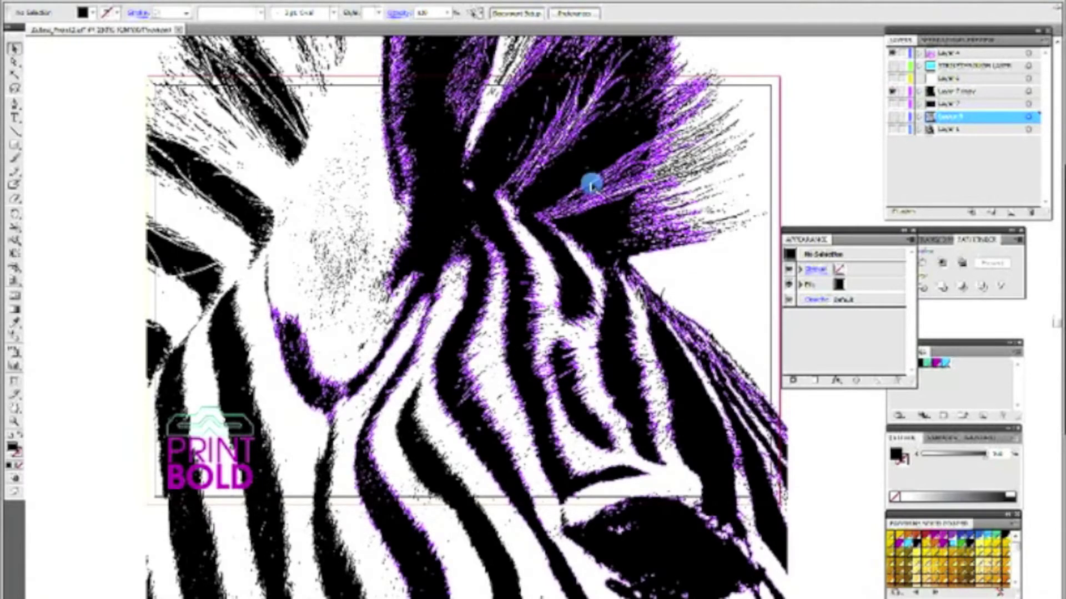
Step: Select the traced zebra's black shapes with Same Fill Color and group them together
click(446, 215)
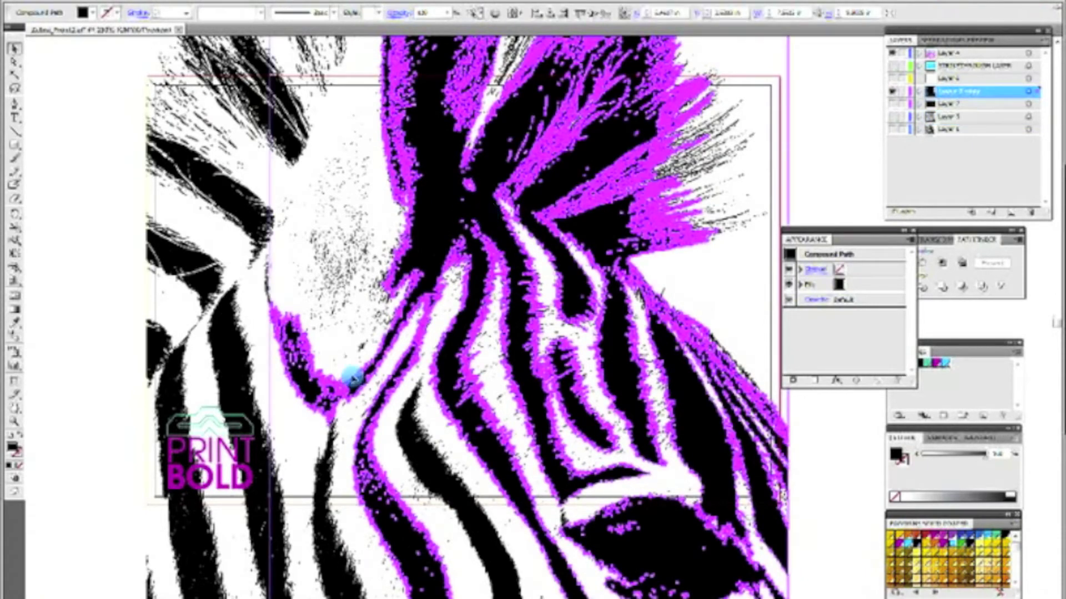
click(125, 273)
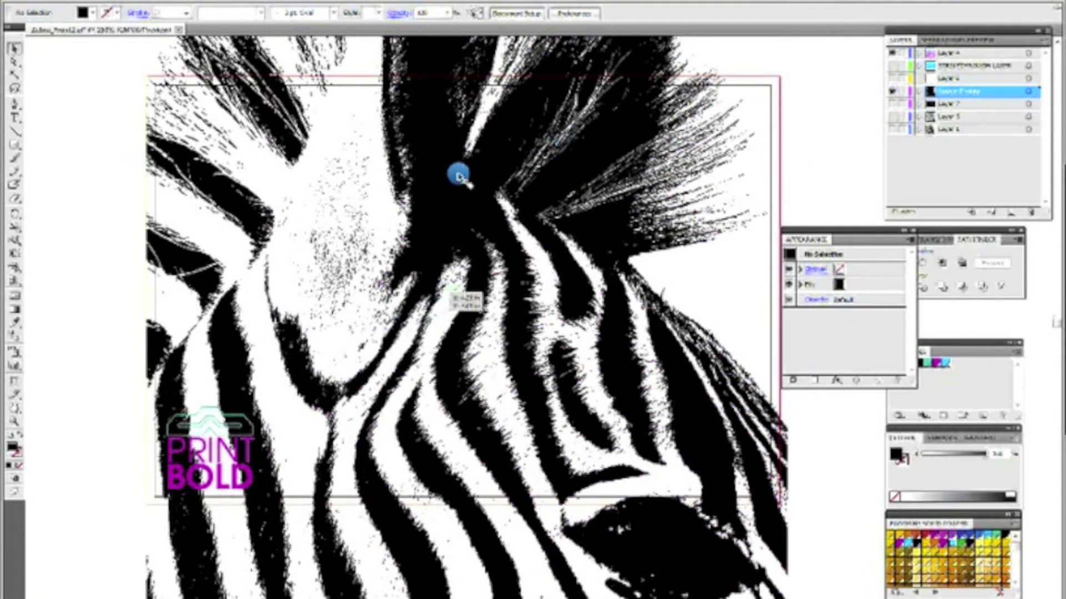
click(267, 426)
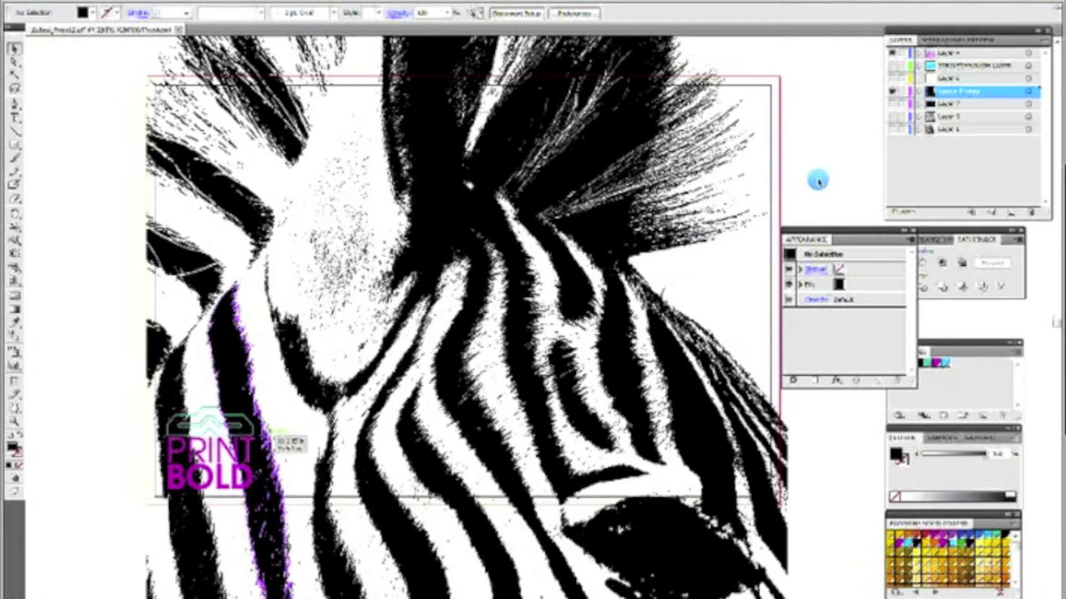
key(Escape)
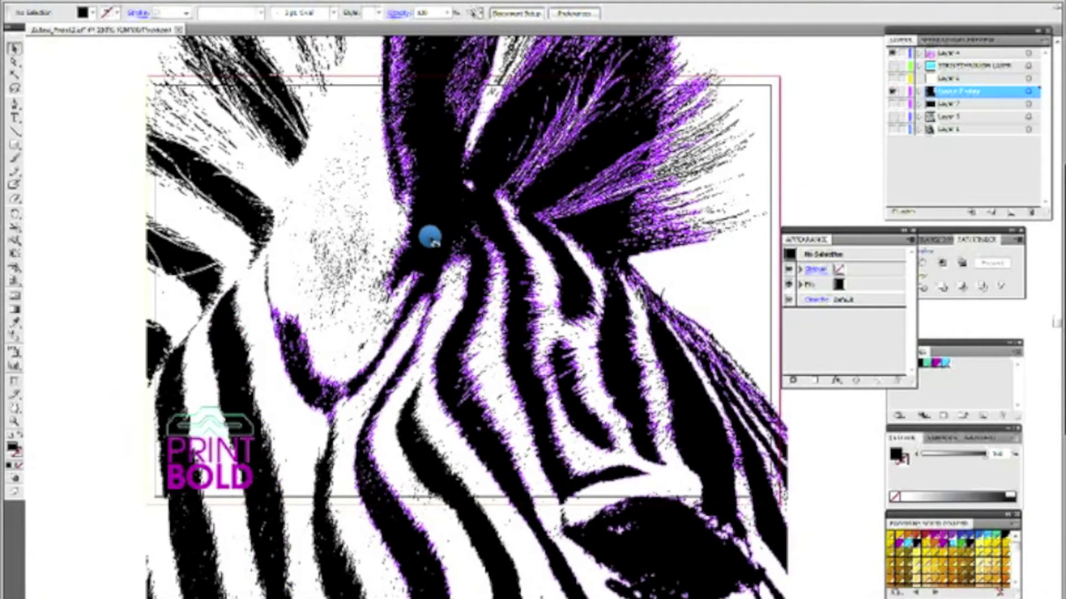
click(431, 237)
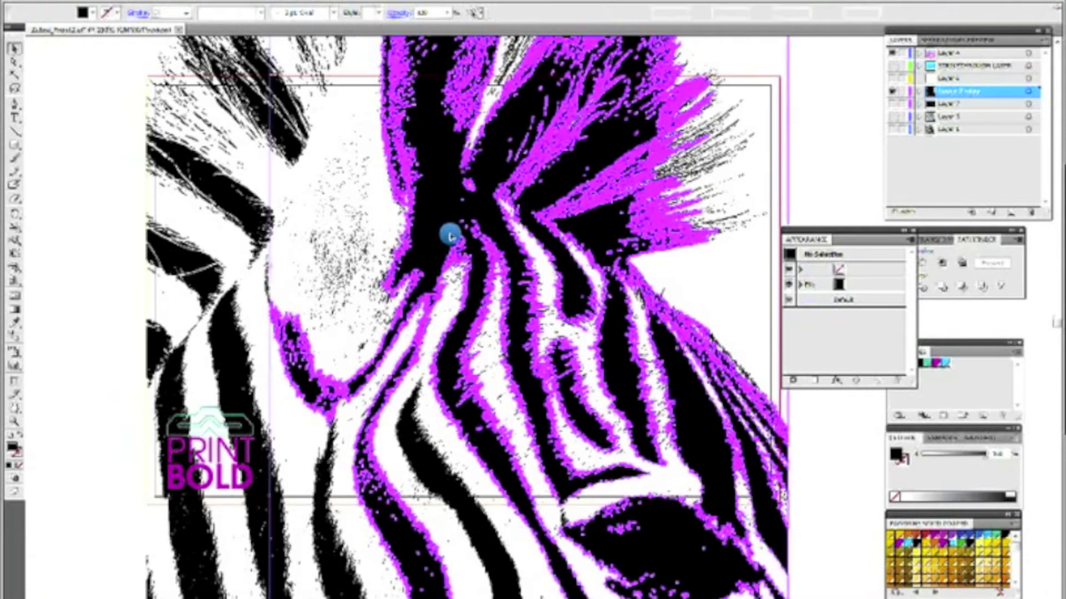
click(449, 235)
click(150, 5)
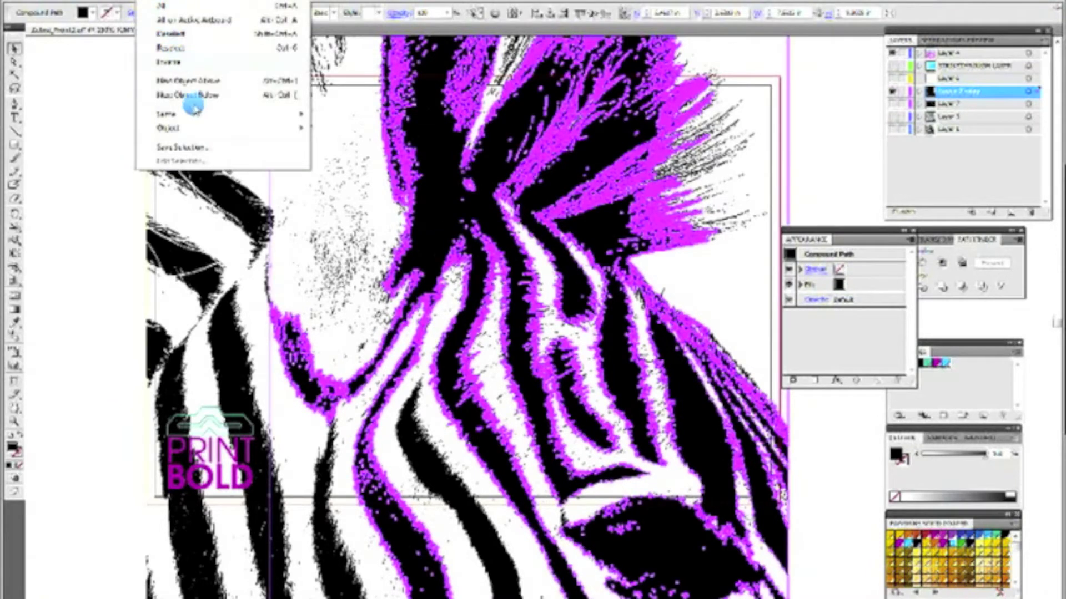
mouse_move(167, 113)
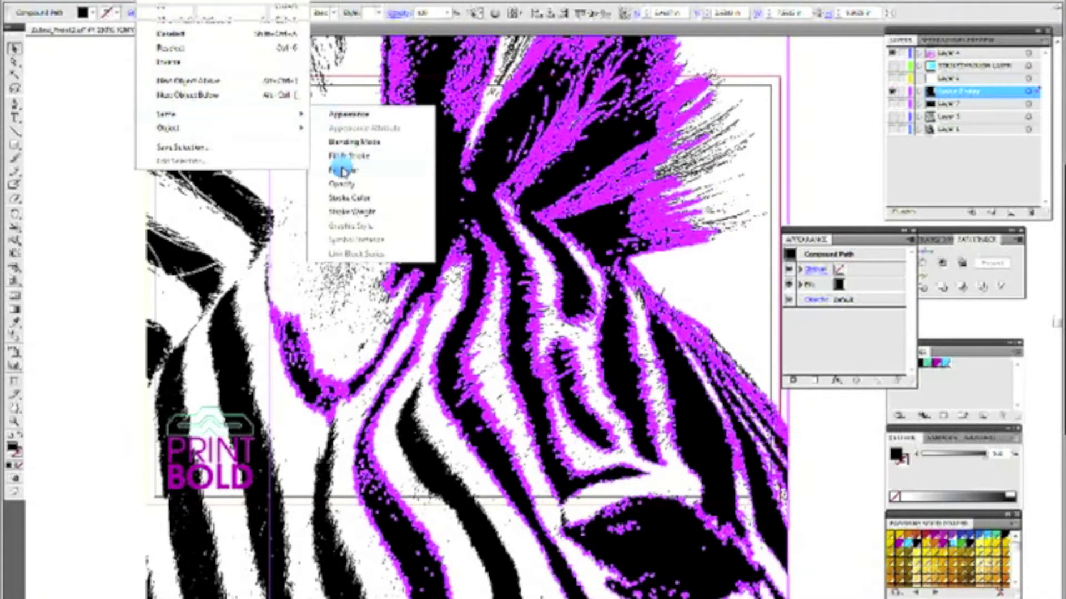
click(266, 102)
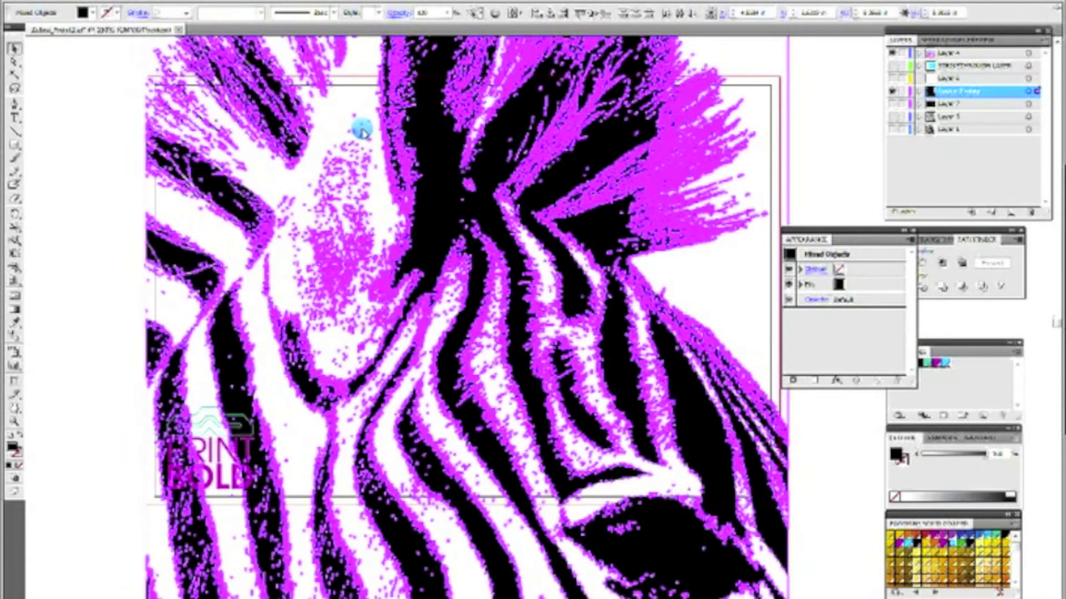
right_click(441, 180)
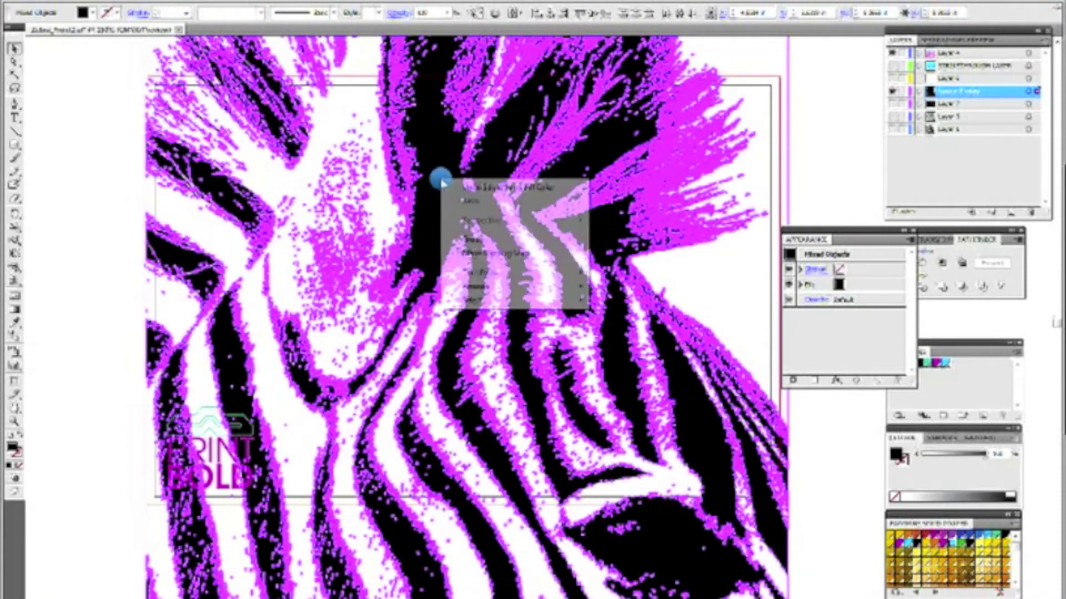
click(473, 238)
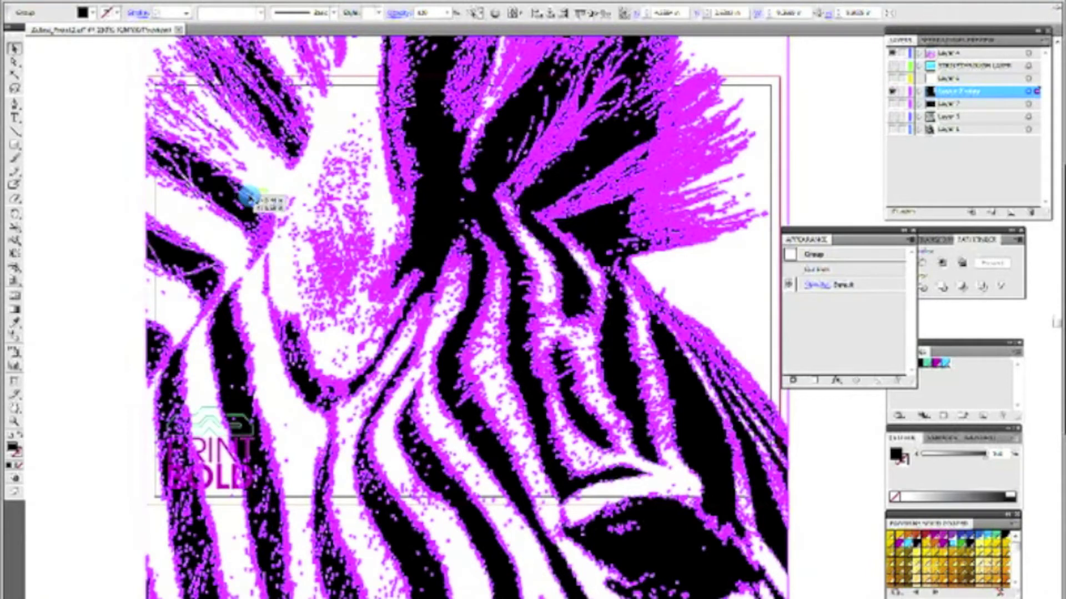
click(20, 142)
Step: Draw a postcard-sized black rectangle, align it left and top to the artboard, and nudge it up
key(ctrl+shift+a)
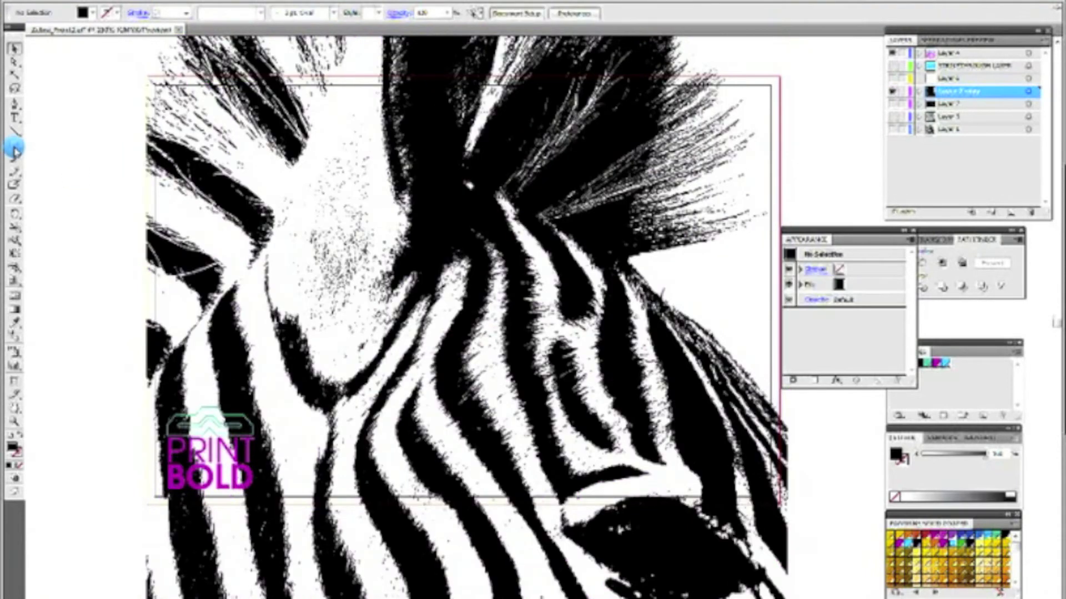
click(15, 147)
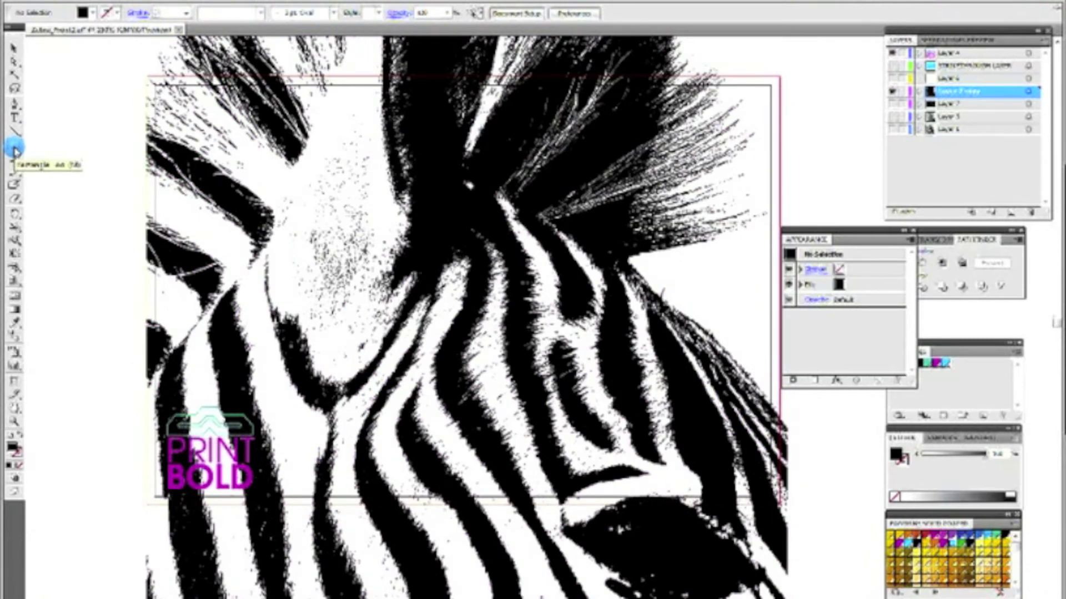
click(242, 178)
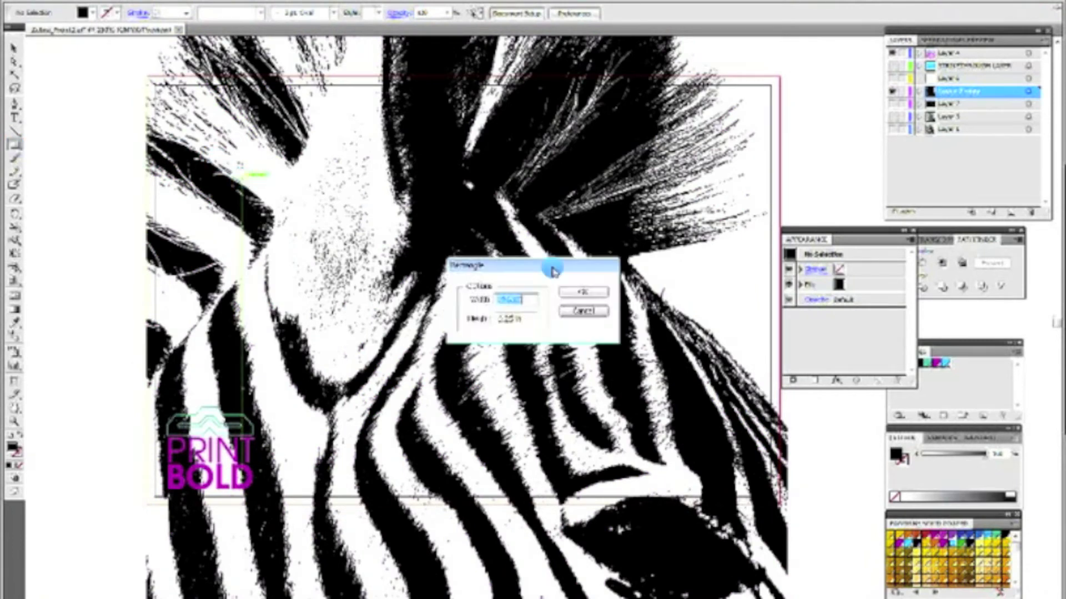
click(590, 297)
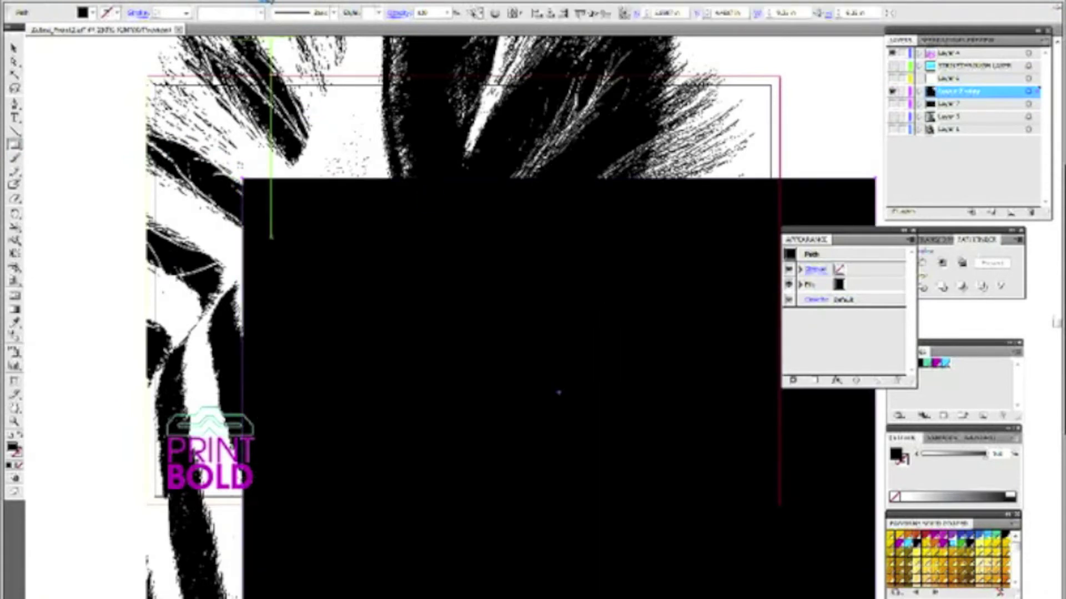
click(593, 13)
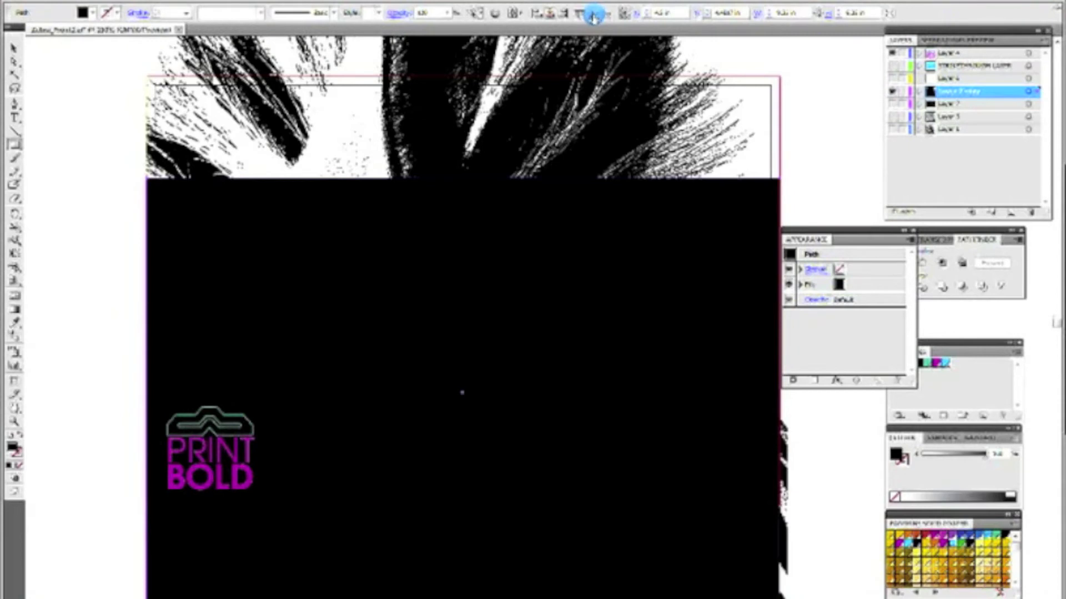
click(593, 14)
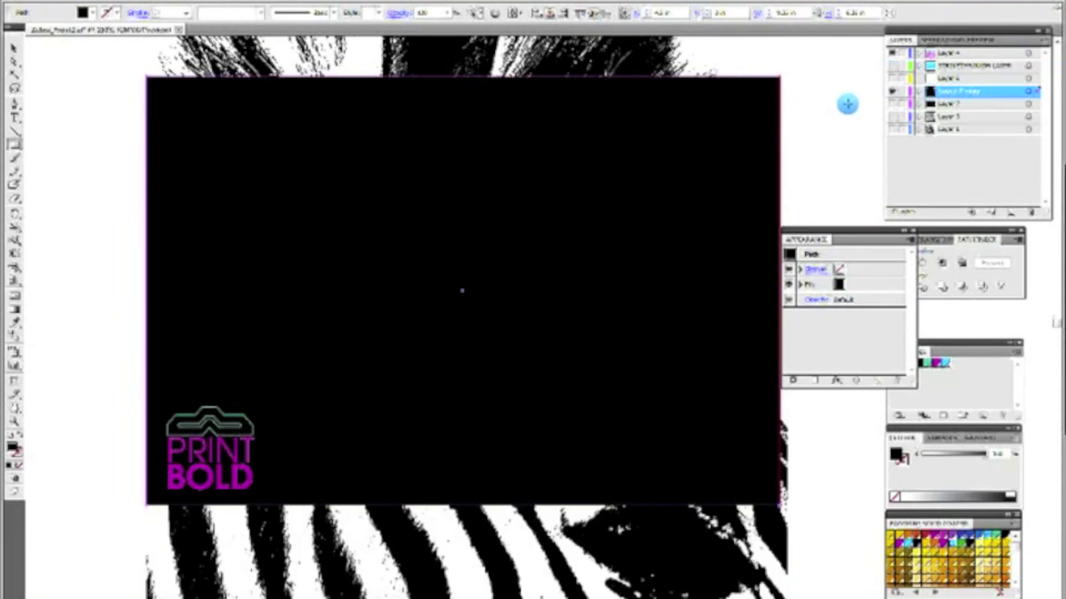
click(12, 49)
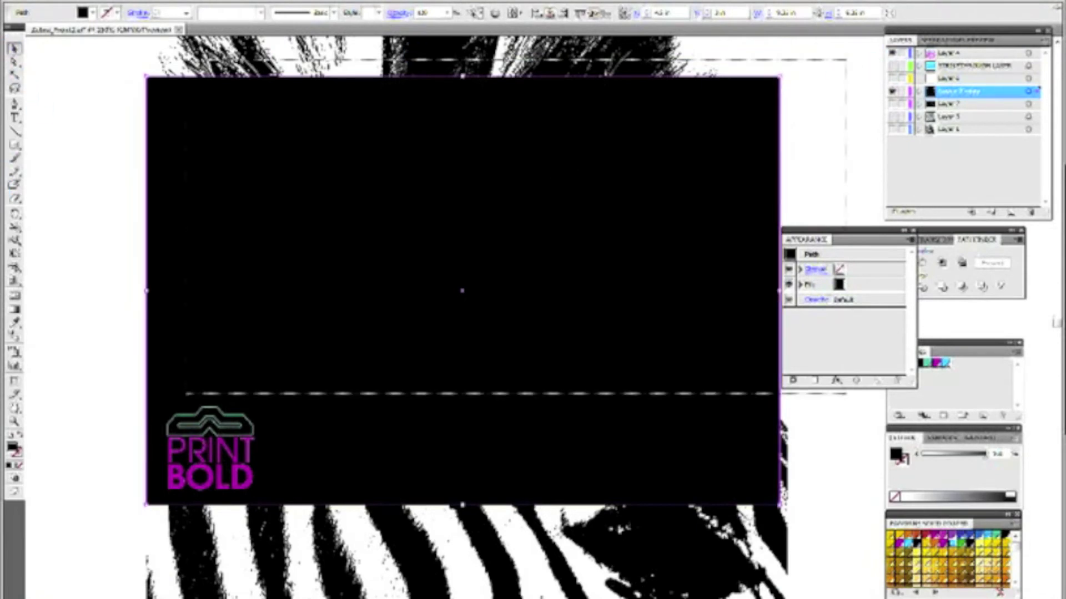
drag(462, 268, 462, 248)
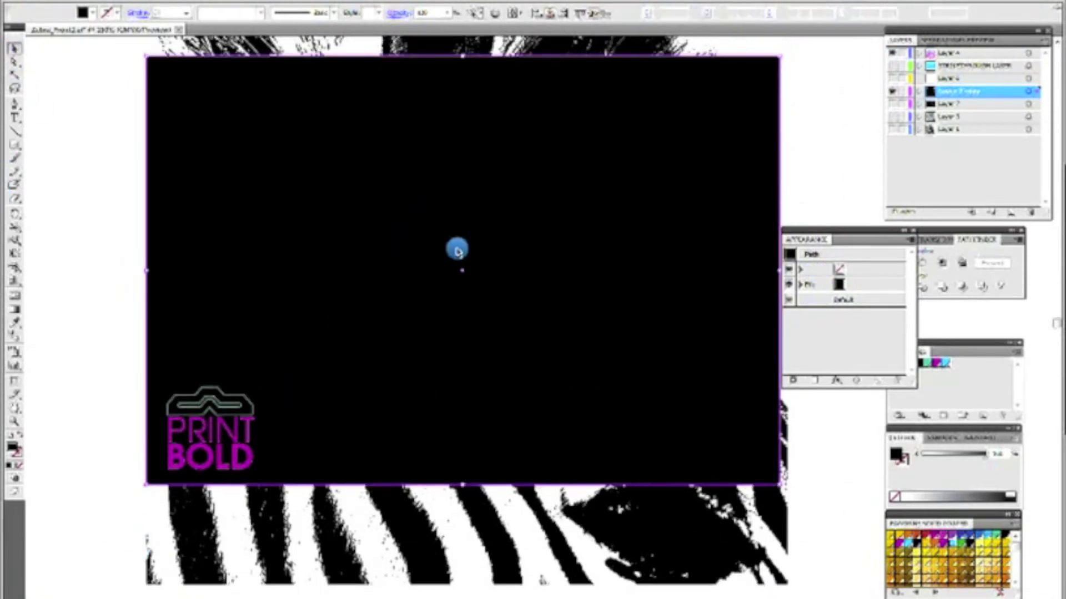
Step: Select all artwork, both the black rectangle and the zebra tracing
key(ctrl+a)
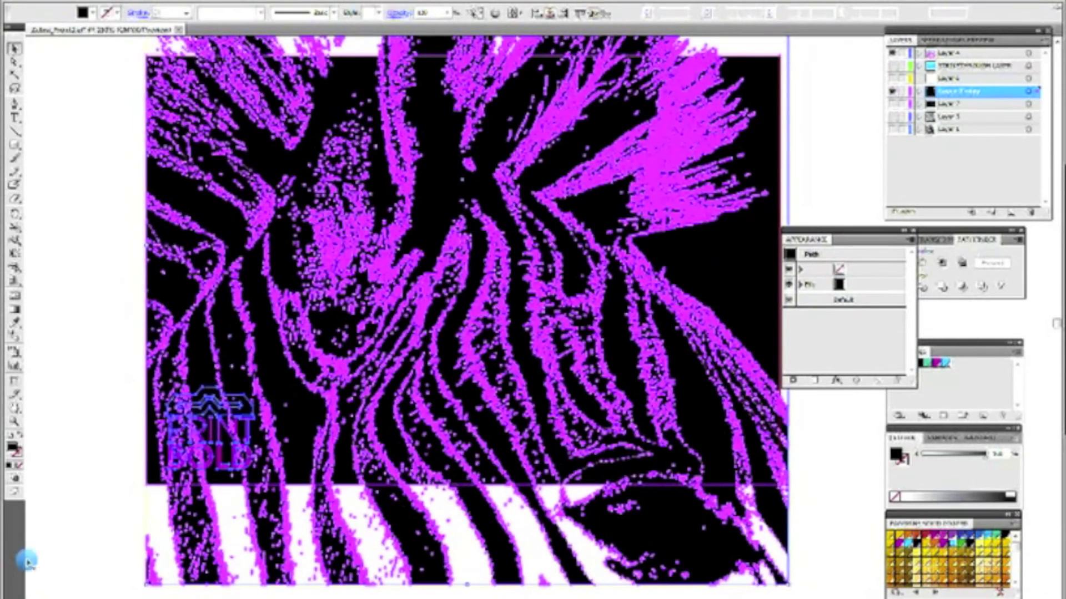
key(ctrl+a)
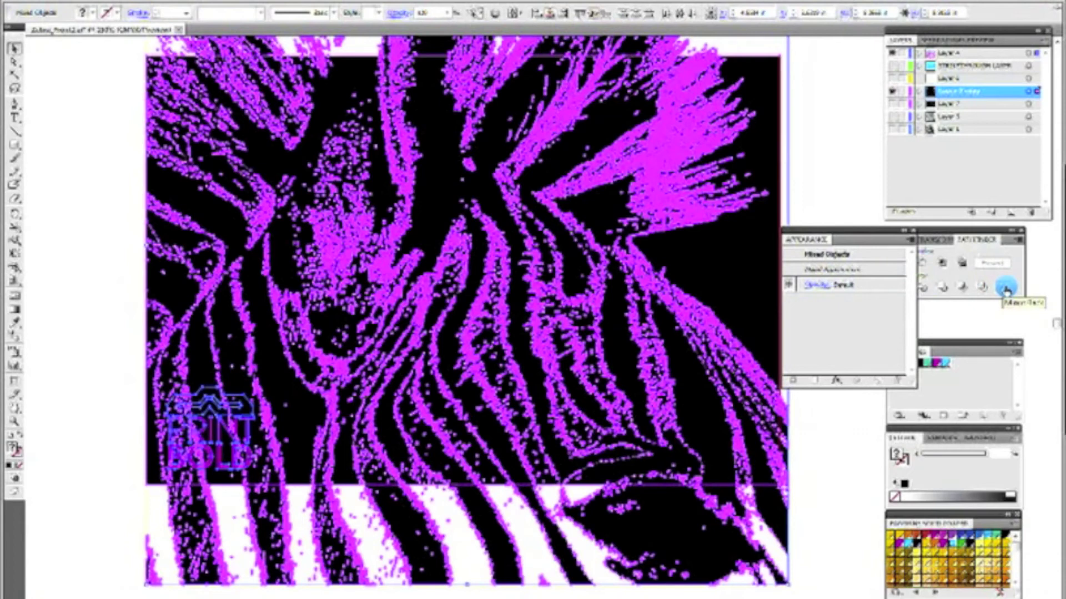
Step: Compare layers by toggling eyes, ending with the photo hidden and the reversed zebra layer shown
click(893, 90)
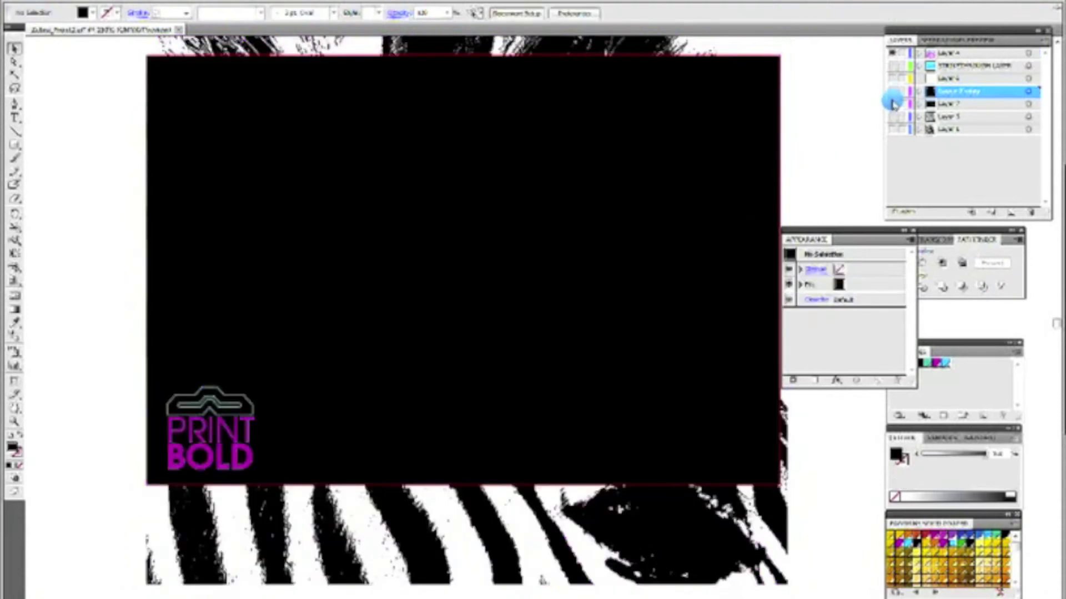
click(892, 102)
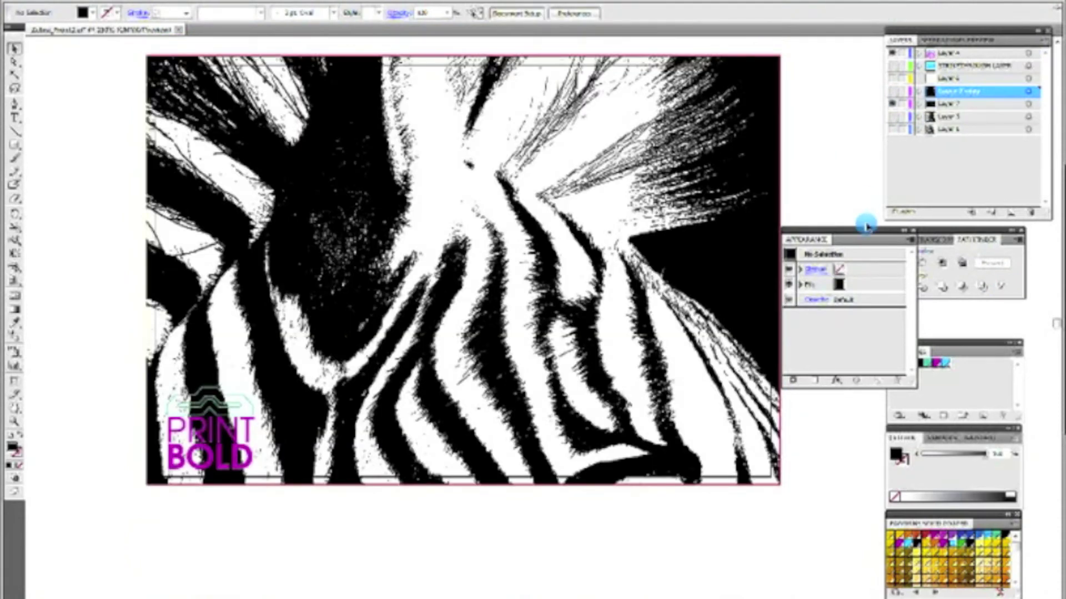
click(892, 129)
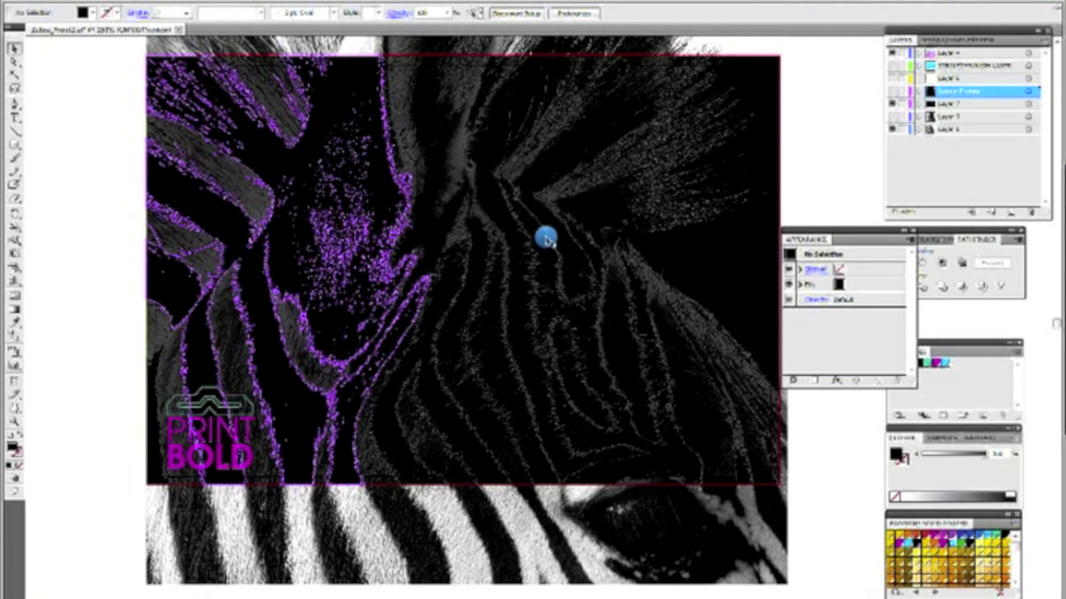
click(893, 106)
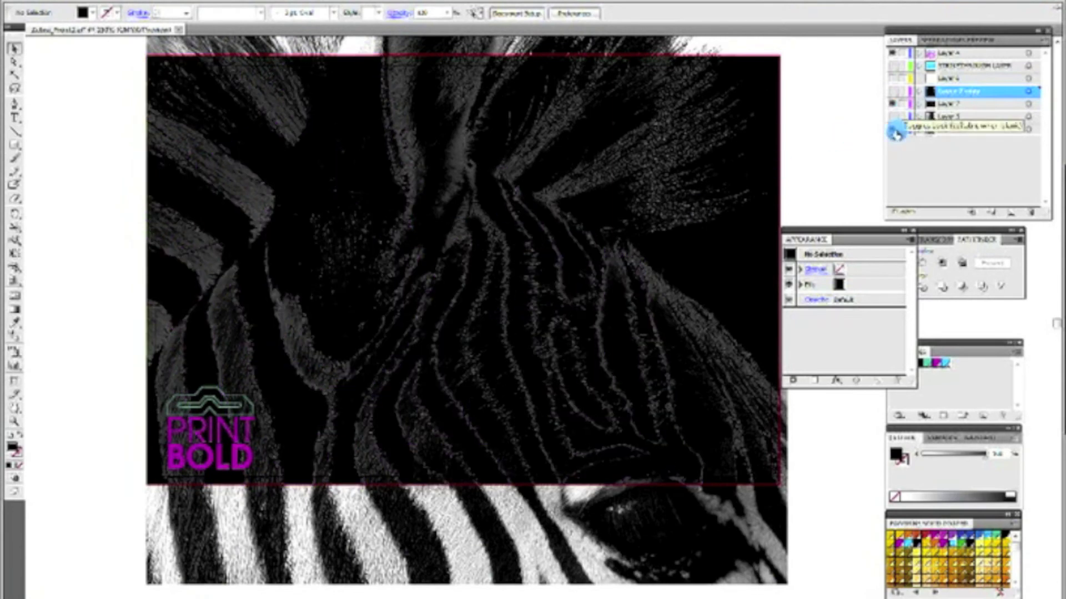
click(893, 104)
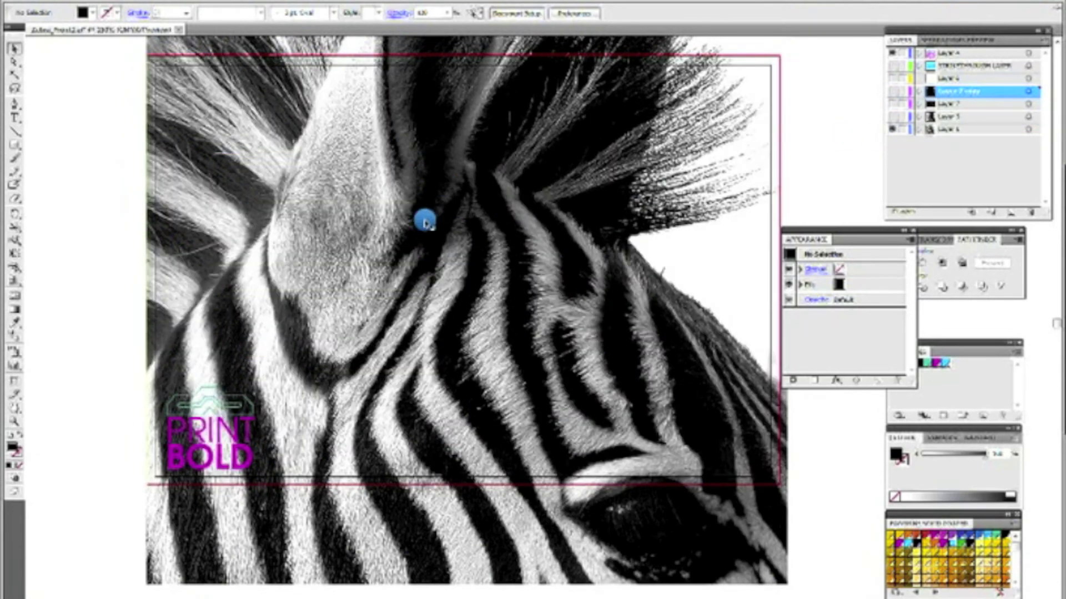
click(819, 432)
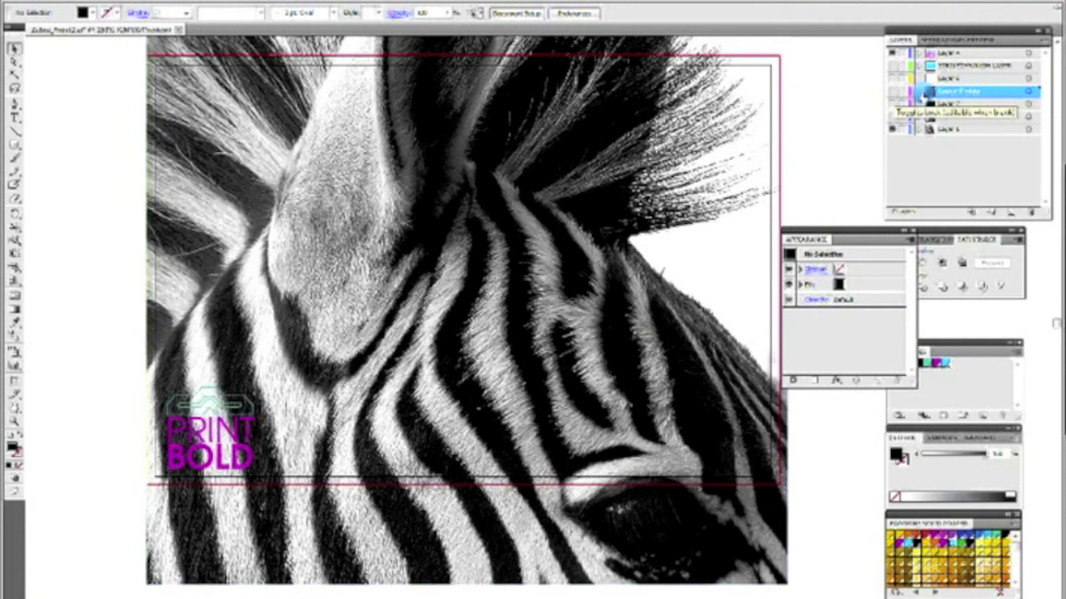
click(893, 130)
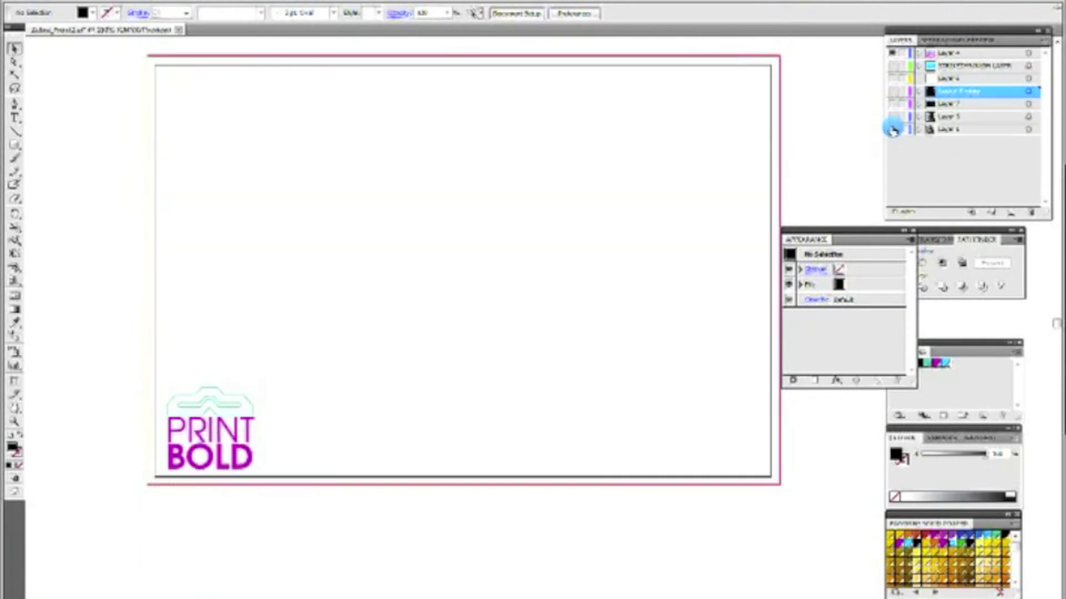
click(893, 105)
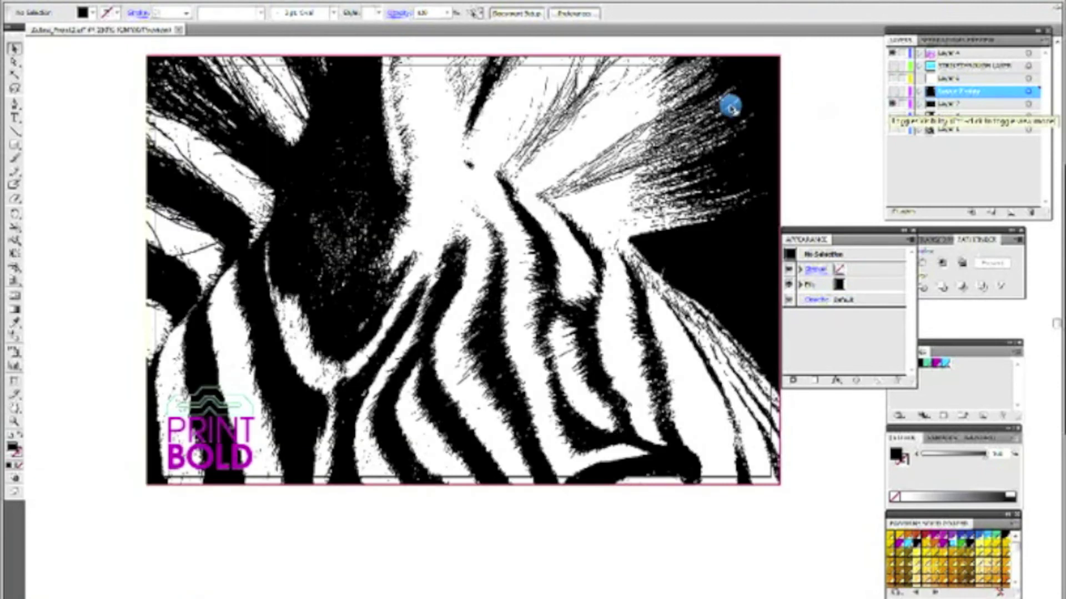
Step: Target the reversed zebra artwork, hide its layer, then undo to restore the cyan stripes
click(761, 109)
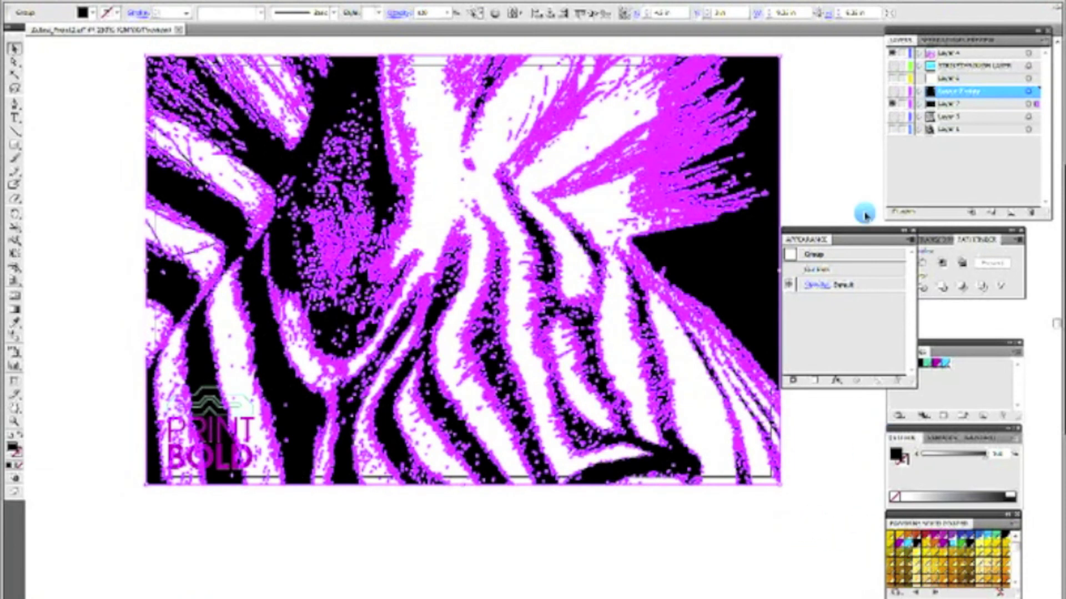
click(892, 106)
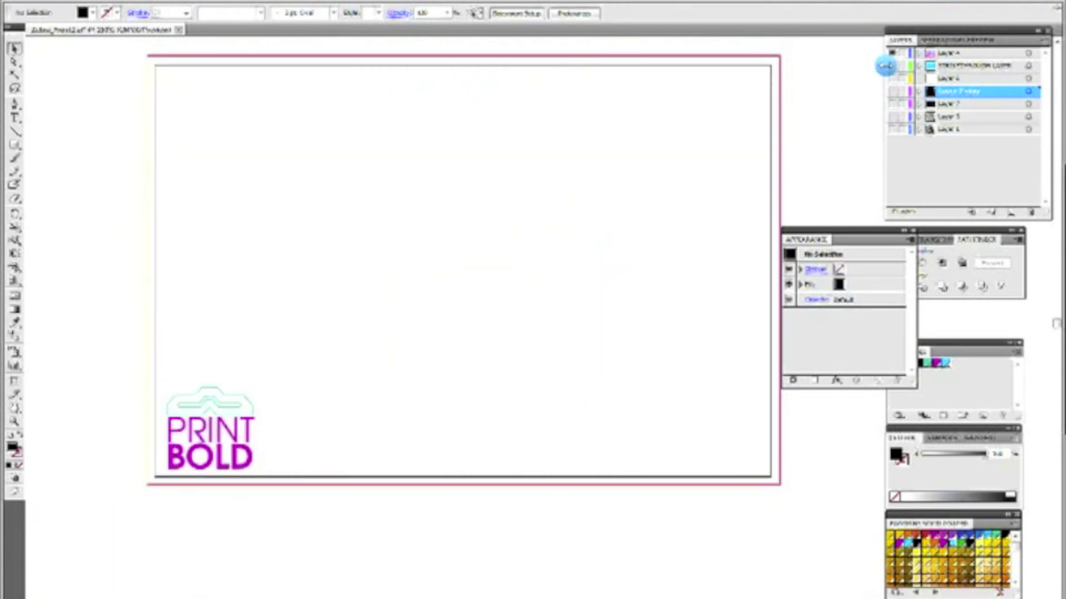
key(ctrl+z)
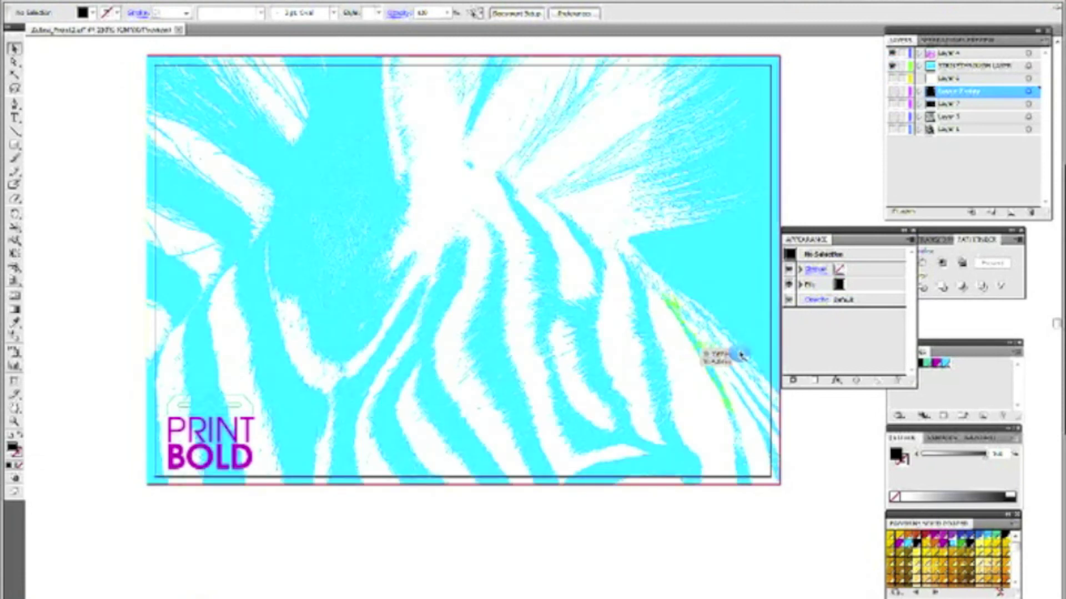
Step: Open Layer Options for the cyan strikethrough stripes layer
double_click(970, 65)
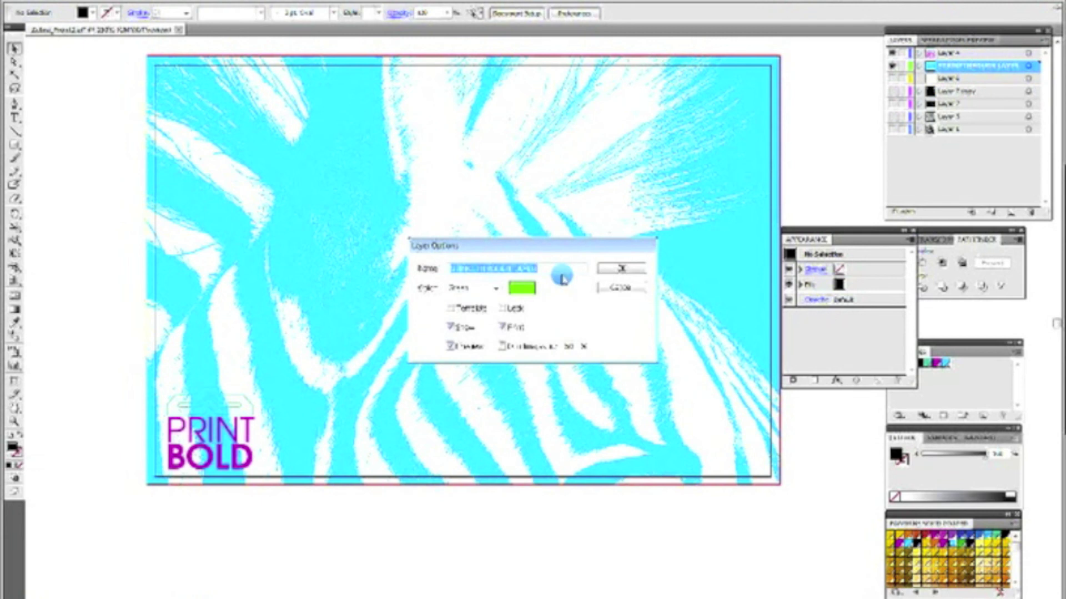